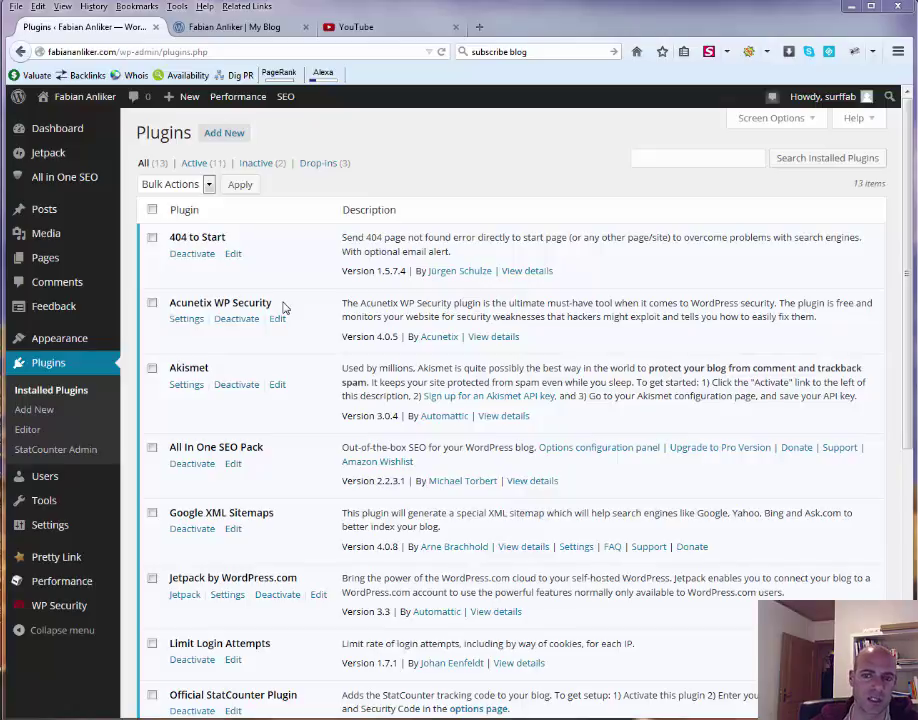
Step: Open the WP Security dashboard and look through the full list of current alerts
mouse_move(48, 608)
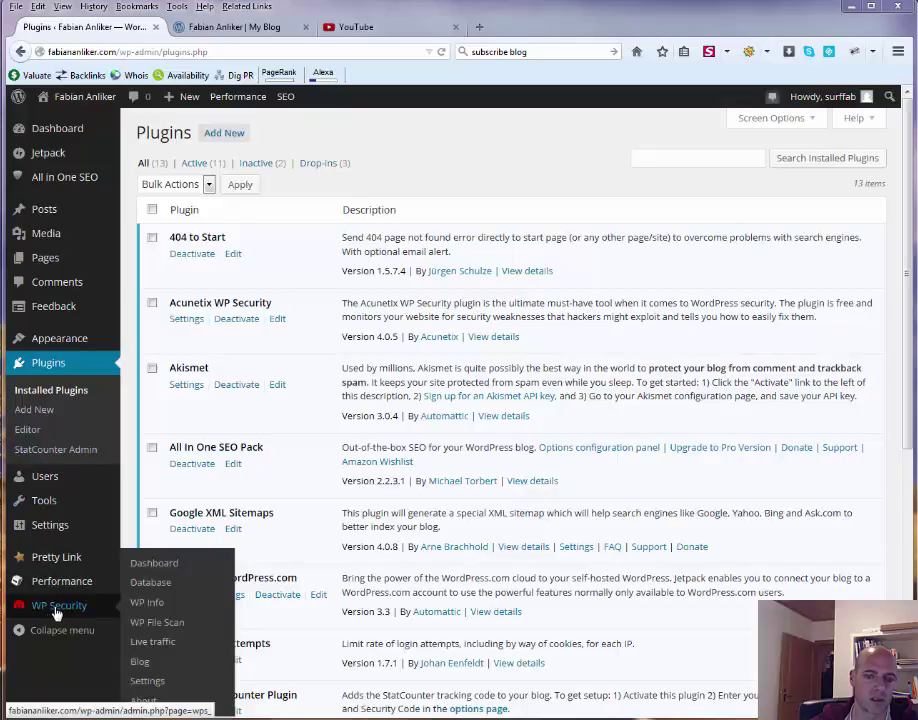
left_click(56, 613)
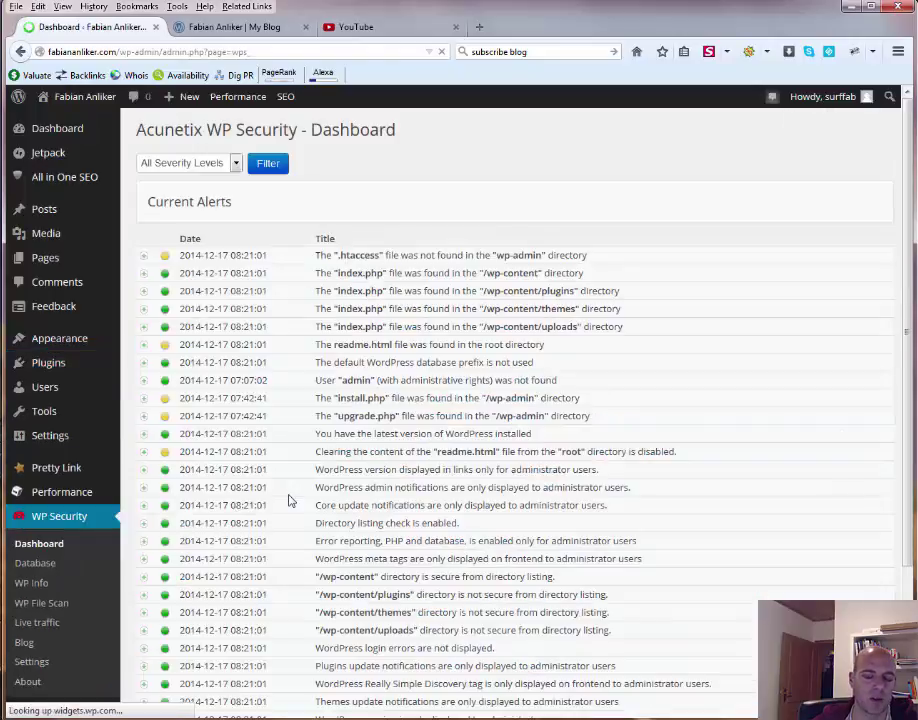
scroll(287, 480, "down", 2)
scroll(287, 469, "down", 1)
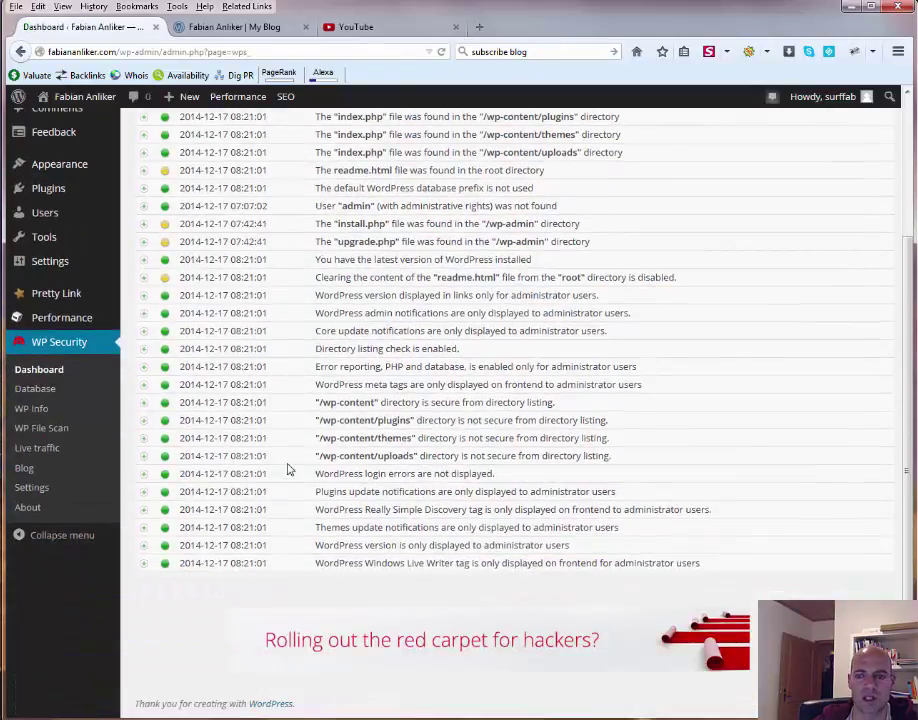
scroll(287, 469, "up", 3)
scroll(287, 469, "down", 2)
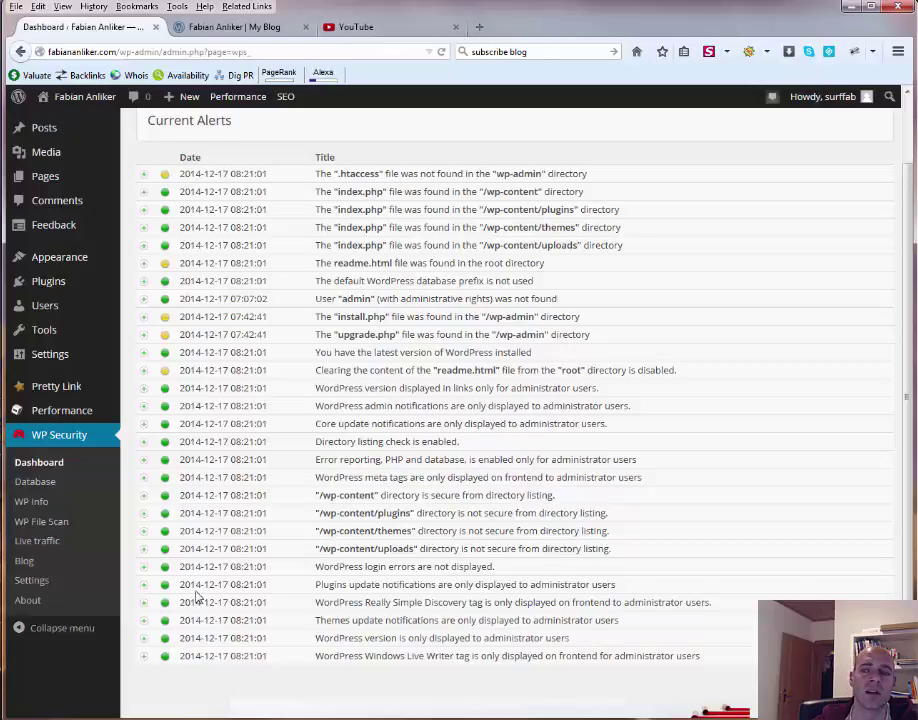
scroll(197, 597, "up", 2)
scroll(197, 597, "down", 3)
scroll(197, 597, "up", 3)
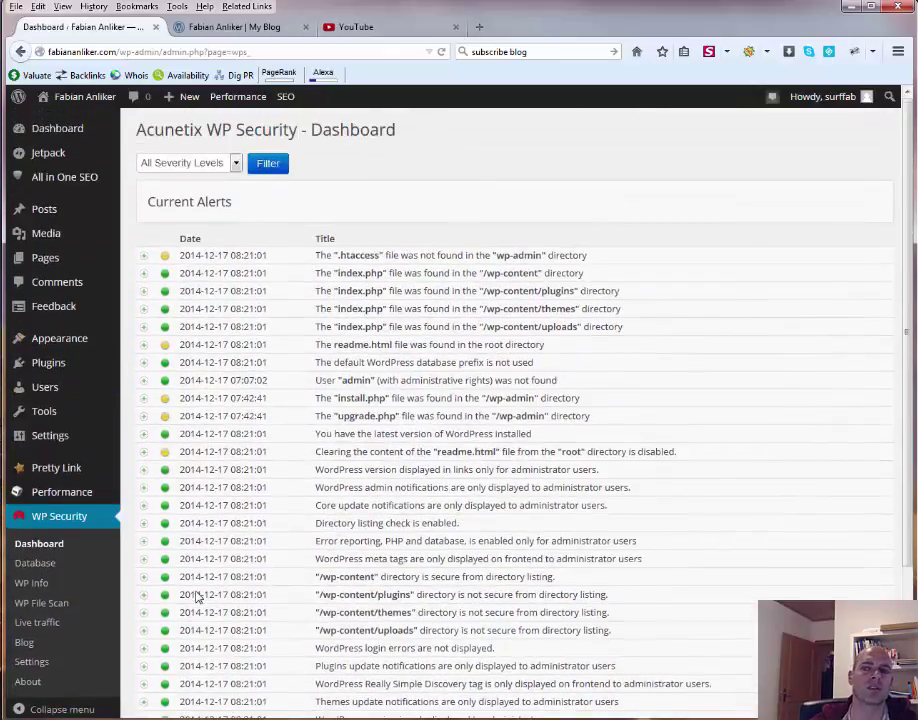
scroll(197, 597, "down", 1)
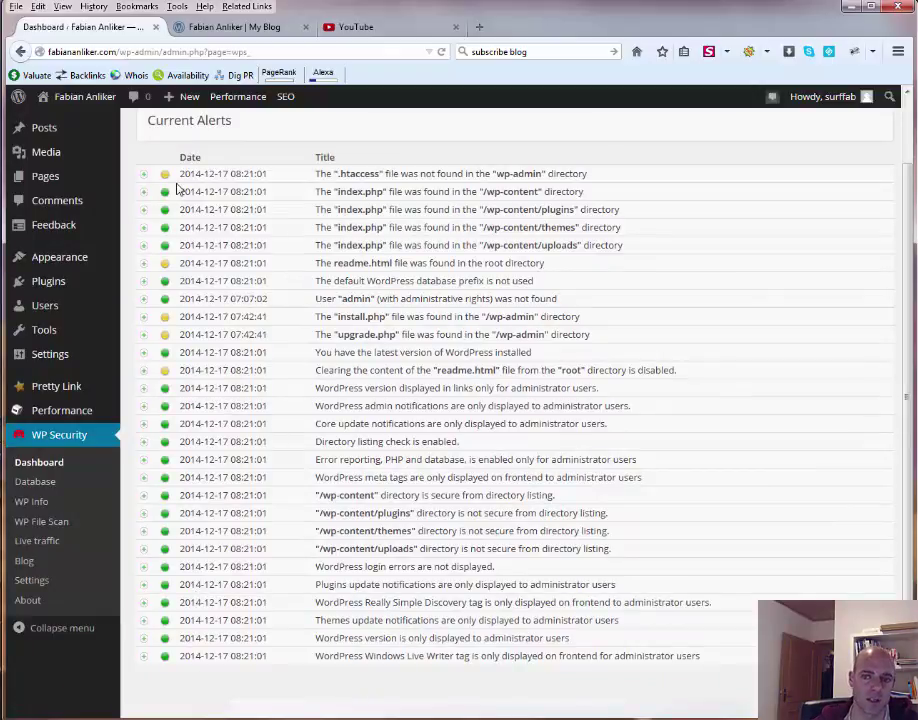
Step: Read the details of the default database prefix alert and the install.php alert, collapsing each one again
left_click(143, 283)
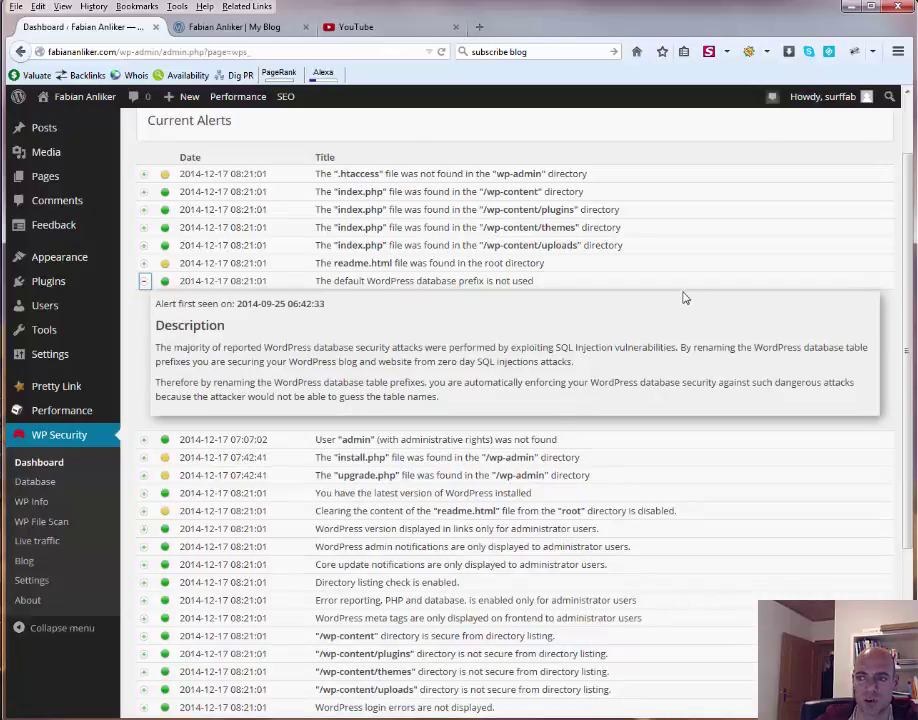
left_click(143, 282)
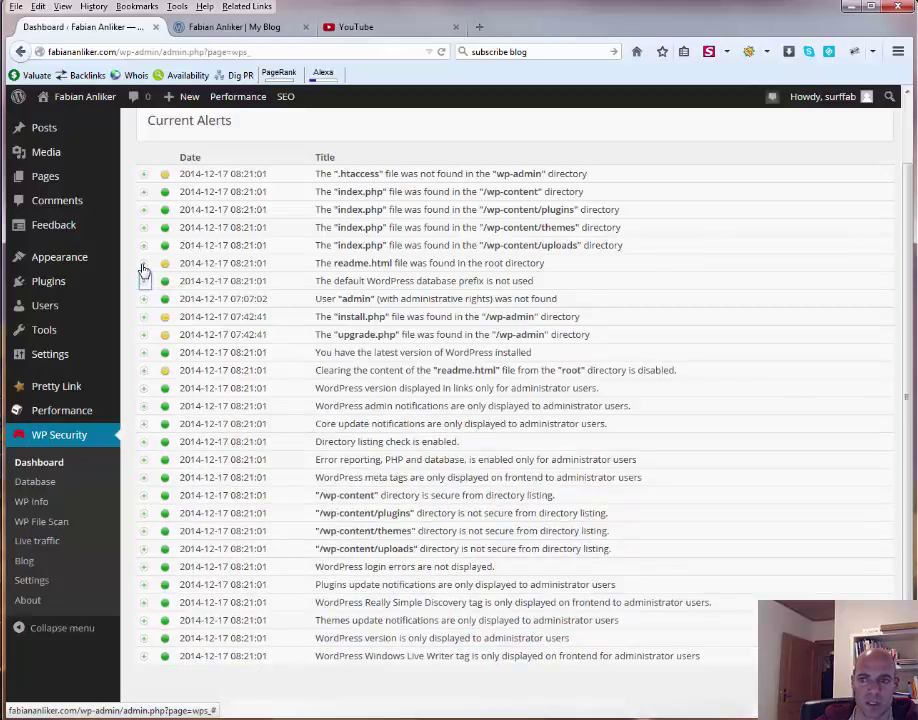
left_click(143, 319)
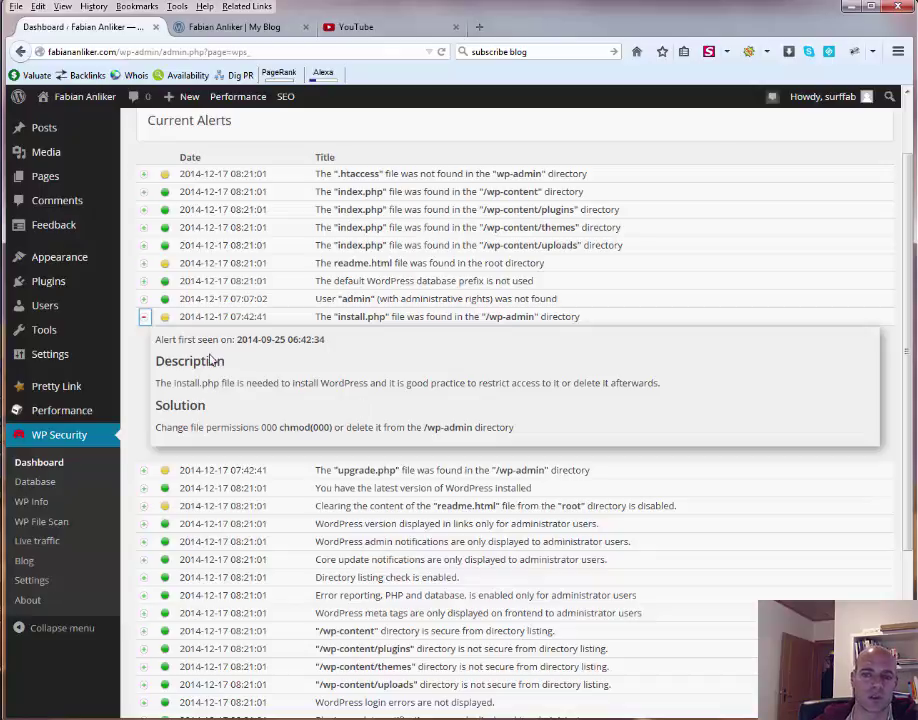
left_click(144, 318)
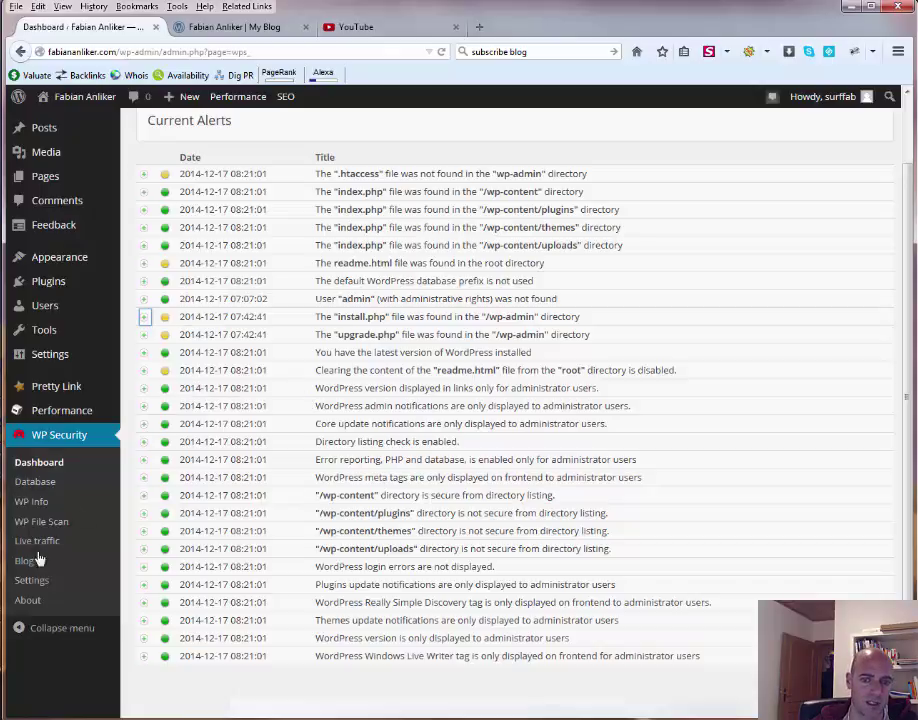
Step: Review the WP Security settings options and the table prefix field in the plugin's database tools
left_click(30, 585)
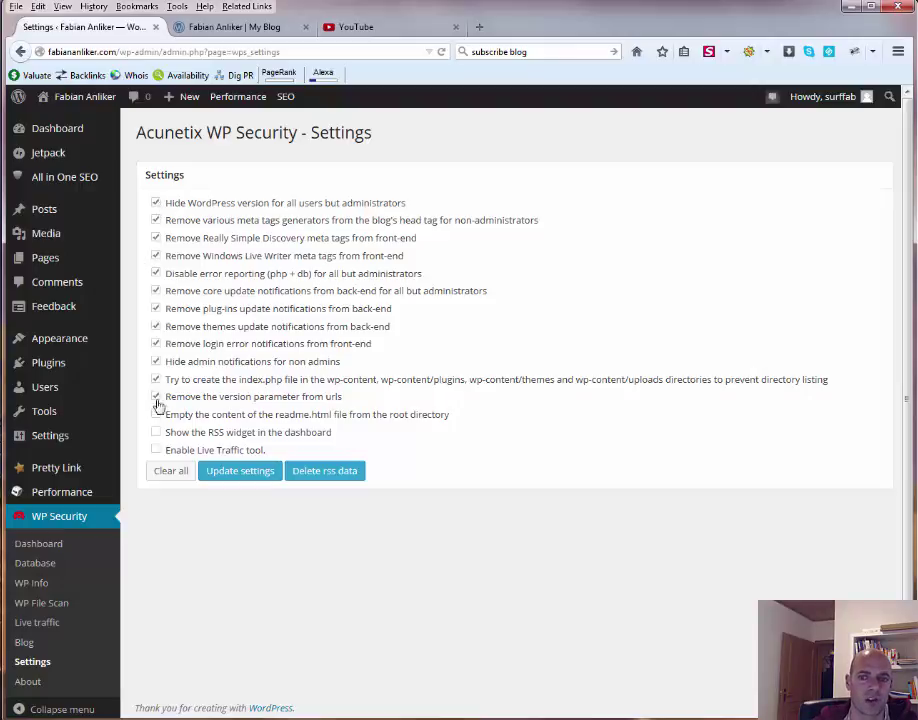
left_click(156, 203)
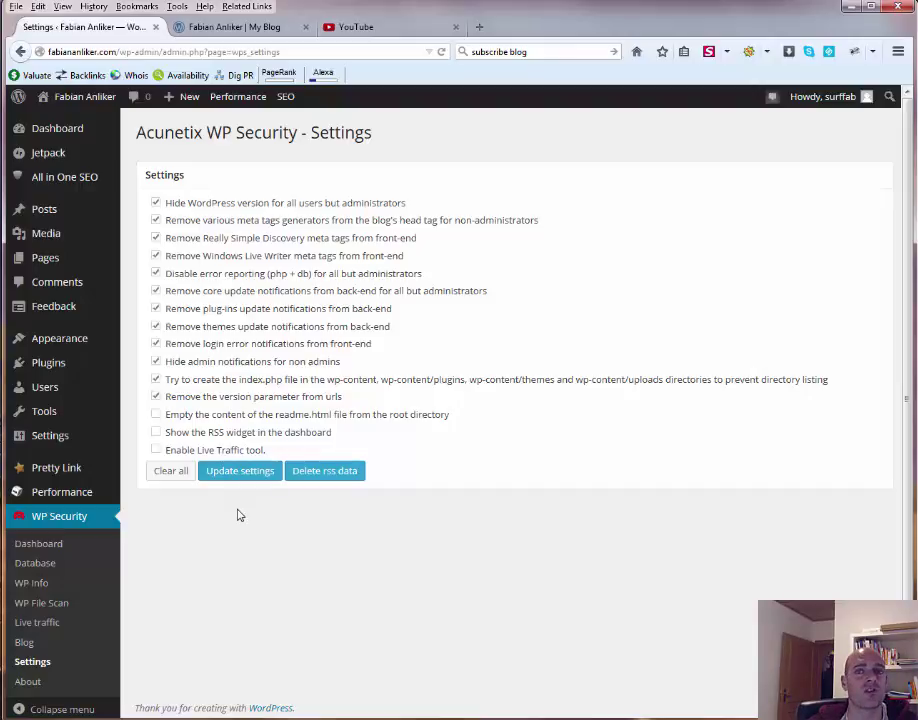
left_click(30, 570)
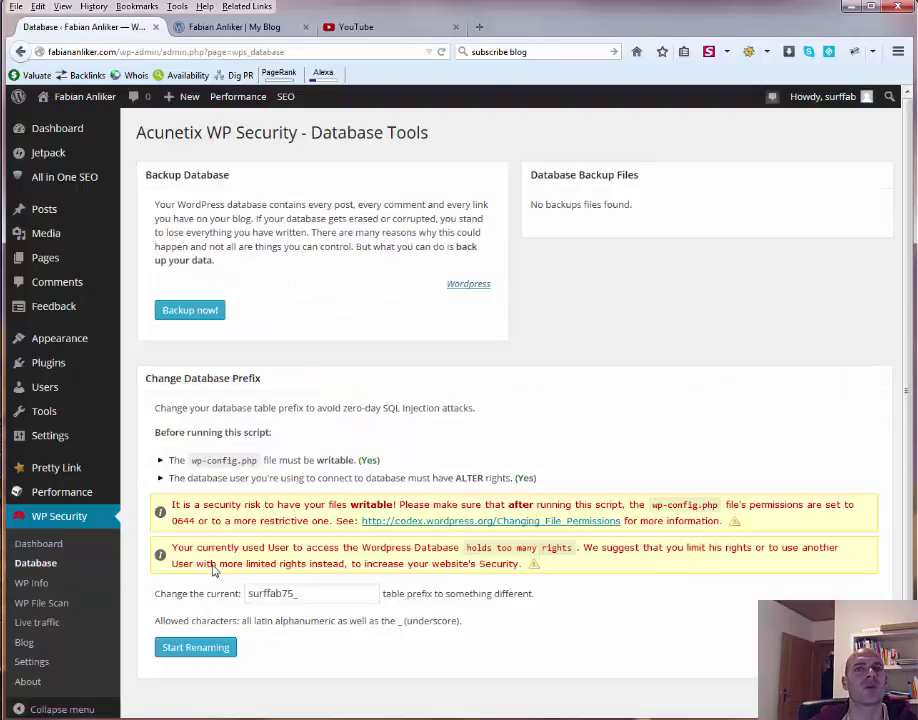
left_click(368, 596)
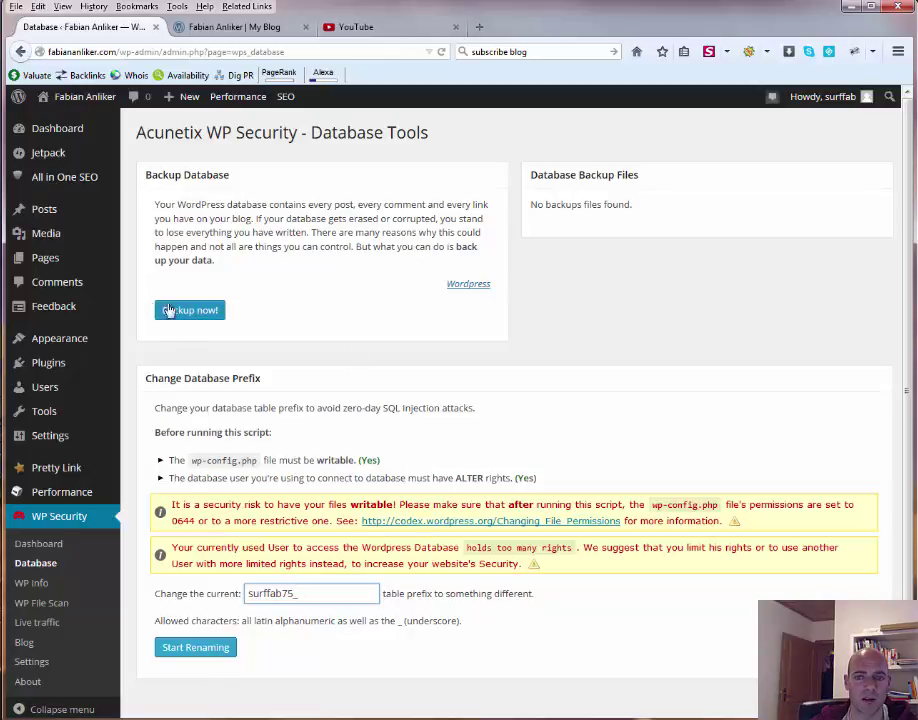
Step: Examine the server, WordPress scan and file scan reports on the WP Info page of WP Security
left_click(27, 590)
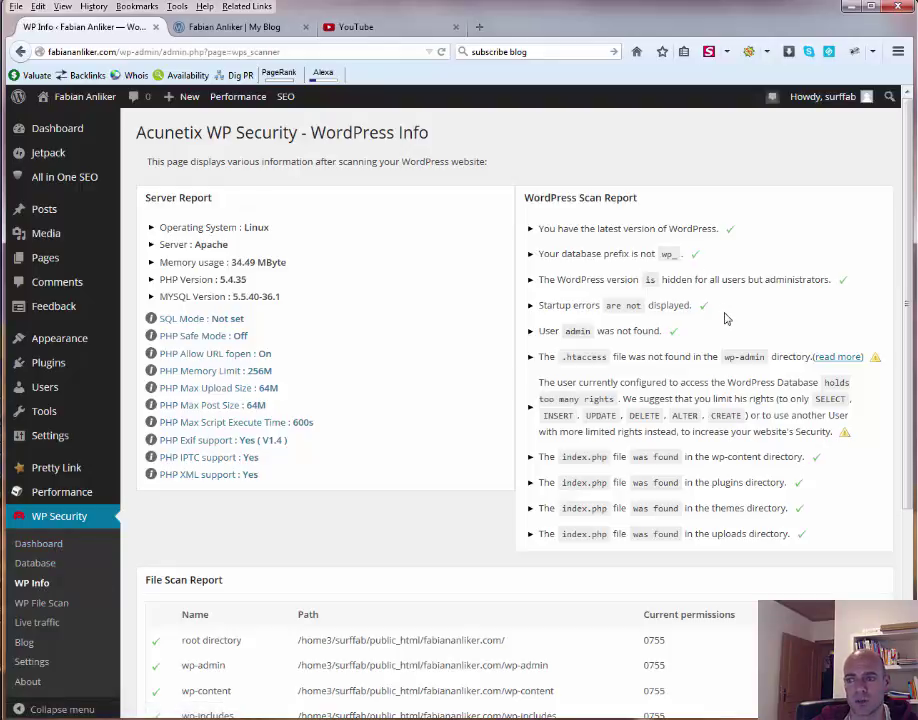
scroll(726, 318, "down", 5)
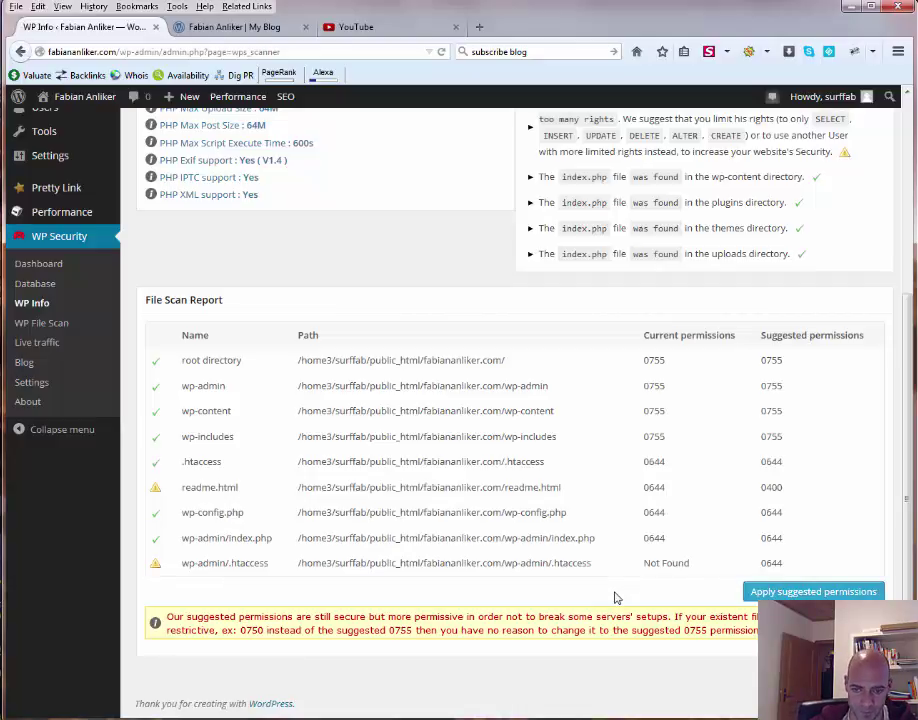
scroll(569, 548, "up", 3)
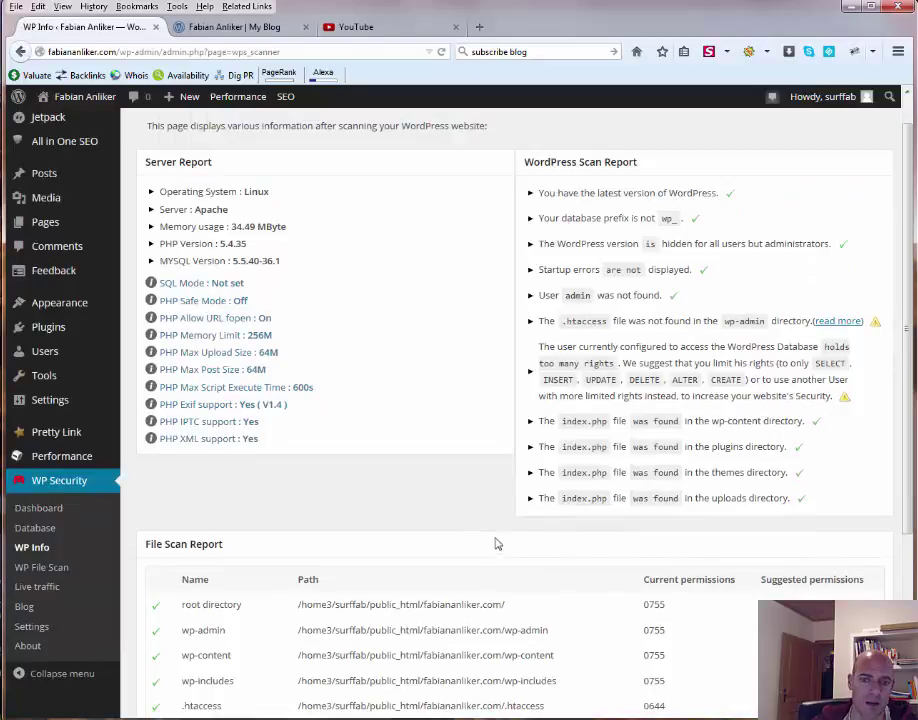
scroll(487, 538, "up", 1)
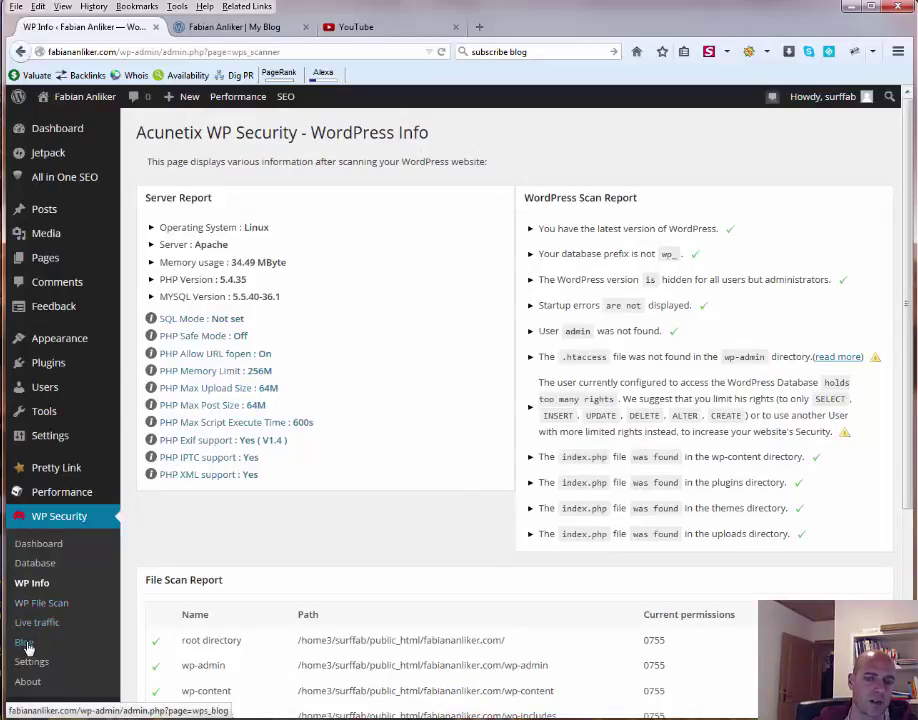
scroll(28, 640, "down", 2)
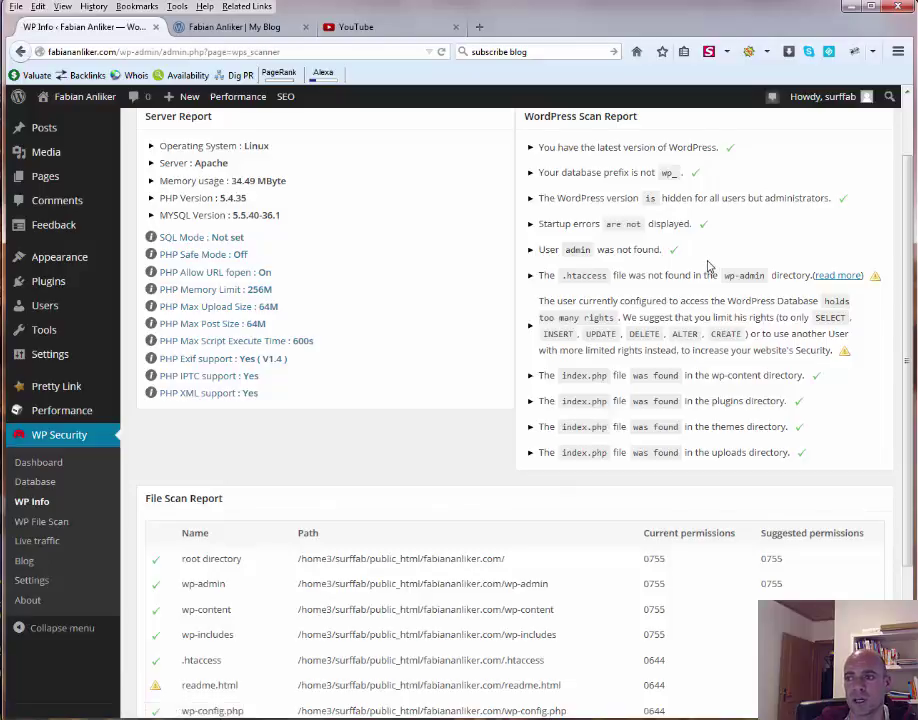
scroll(707, 265, "up", 2)
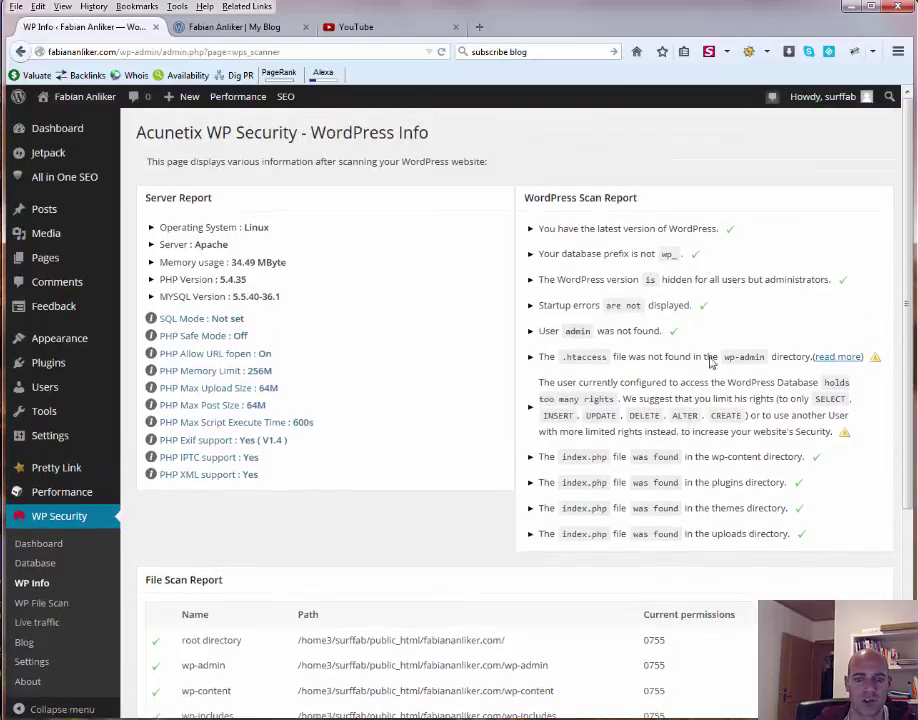
Step: Return to the WP Security dashboard and read the details of the wp-admin .htaccess alert, then collapse it
left_click(29, 553)
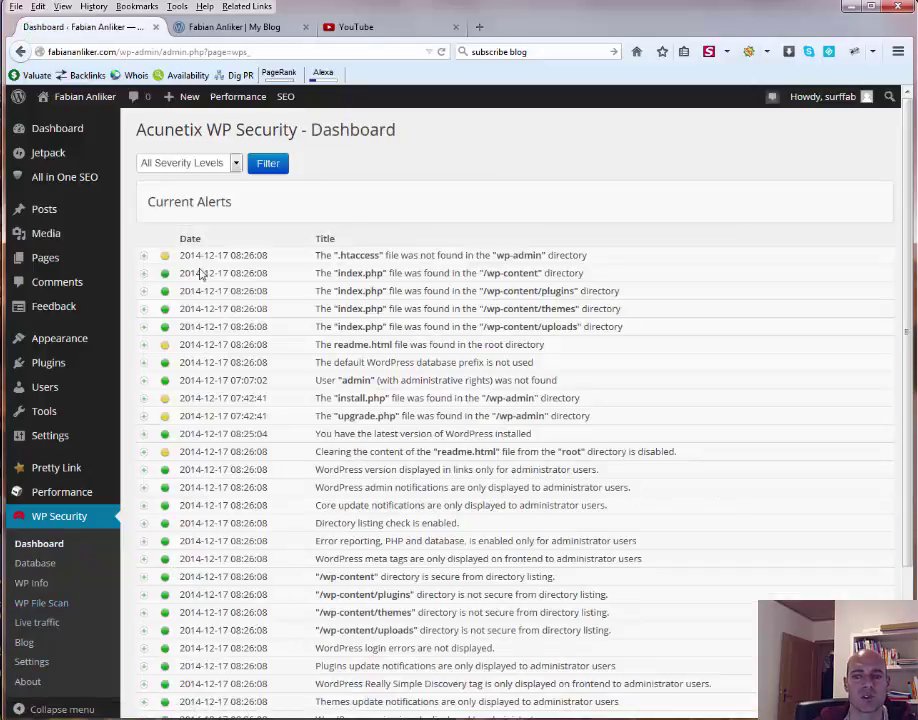
scroll(188, 485, "down", 3)
scroll(186, 478, "up", 4)
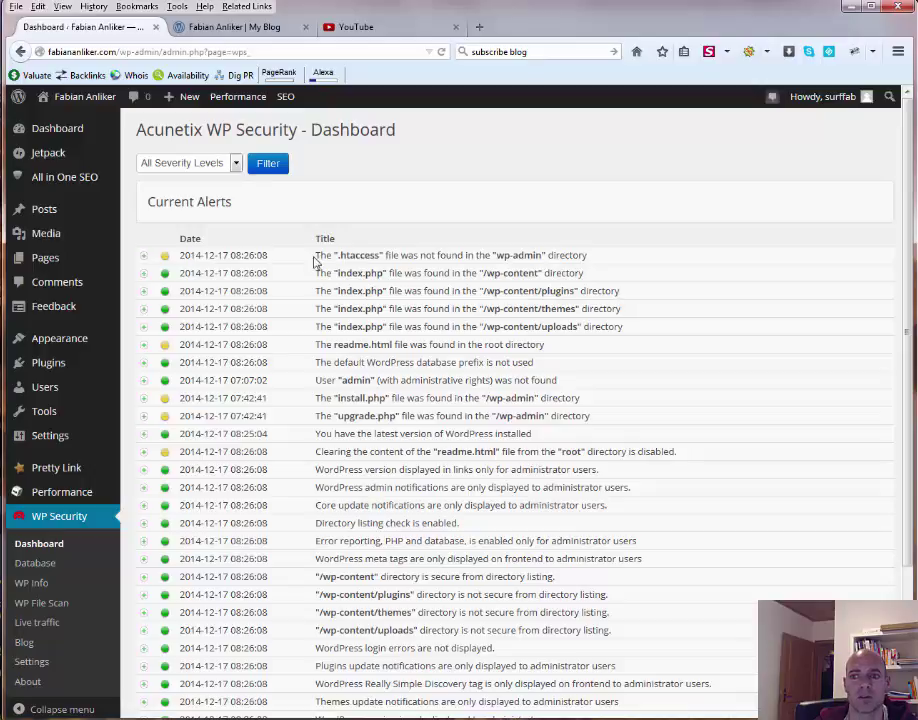
left_click(145, 259)
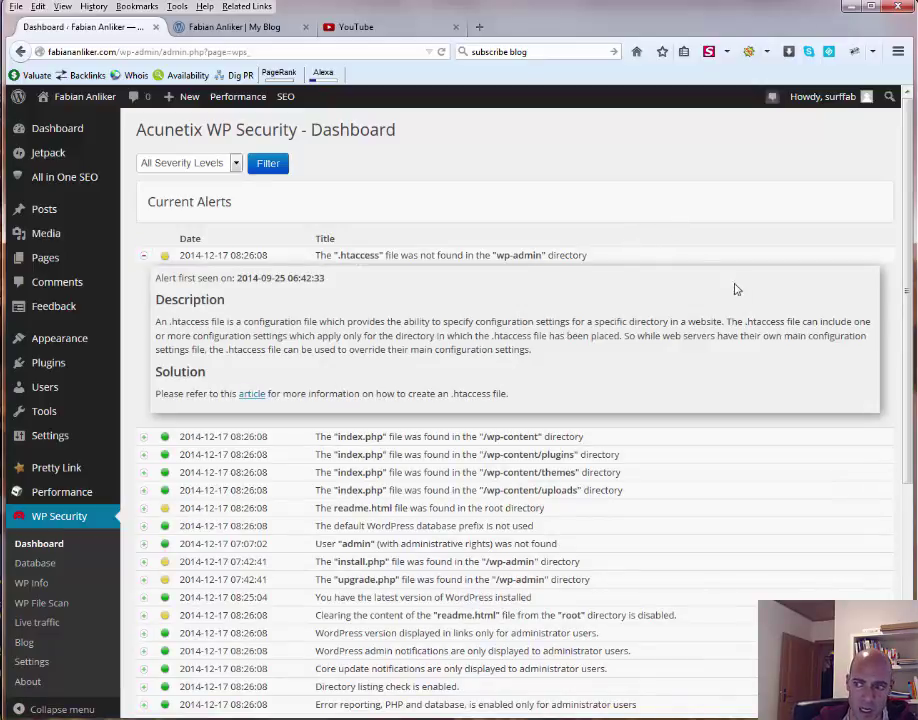
left_click(144, 256)
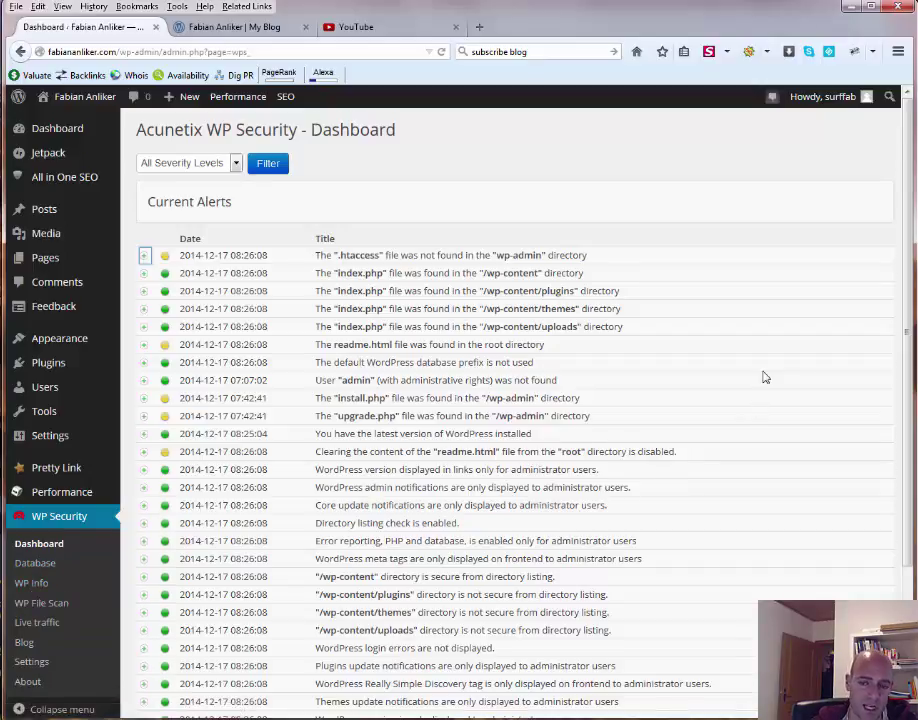
scroll(765, 377, "down", 4)
scroll(765, 377, "up", 4)
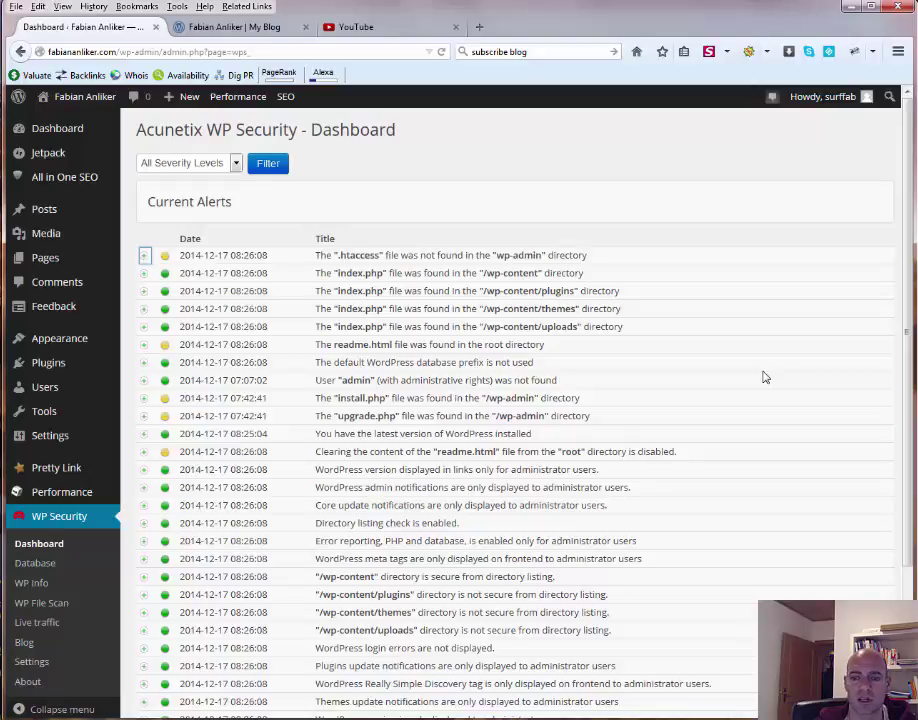
scroll(763, 376, "down", 5)
scroll(763, 376, "up", 5)
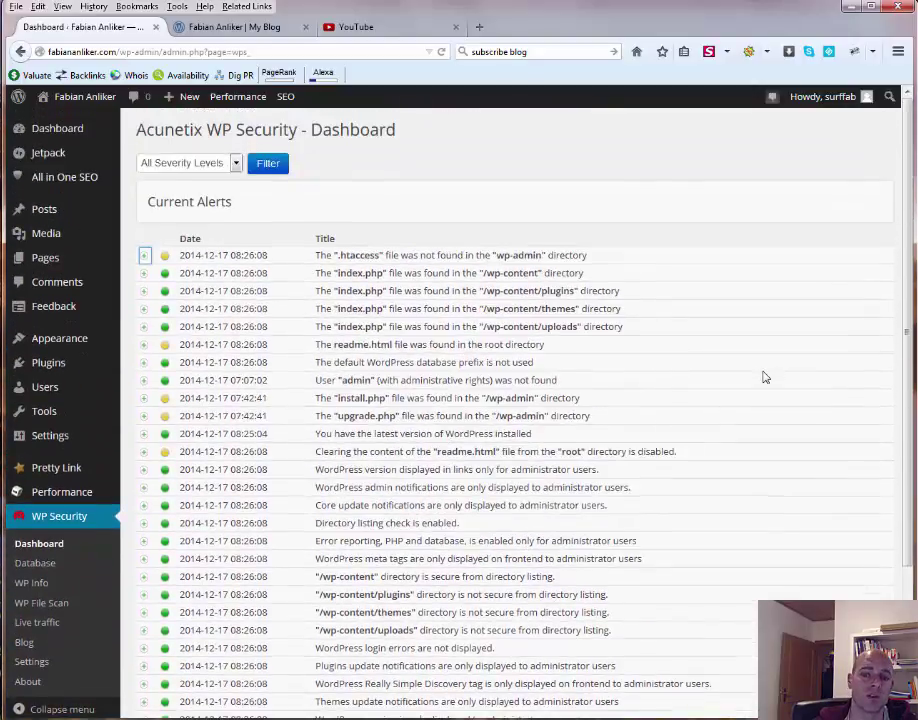